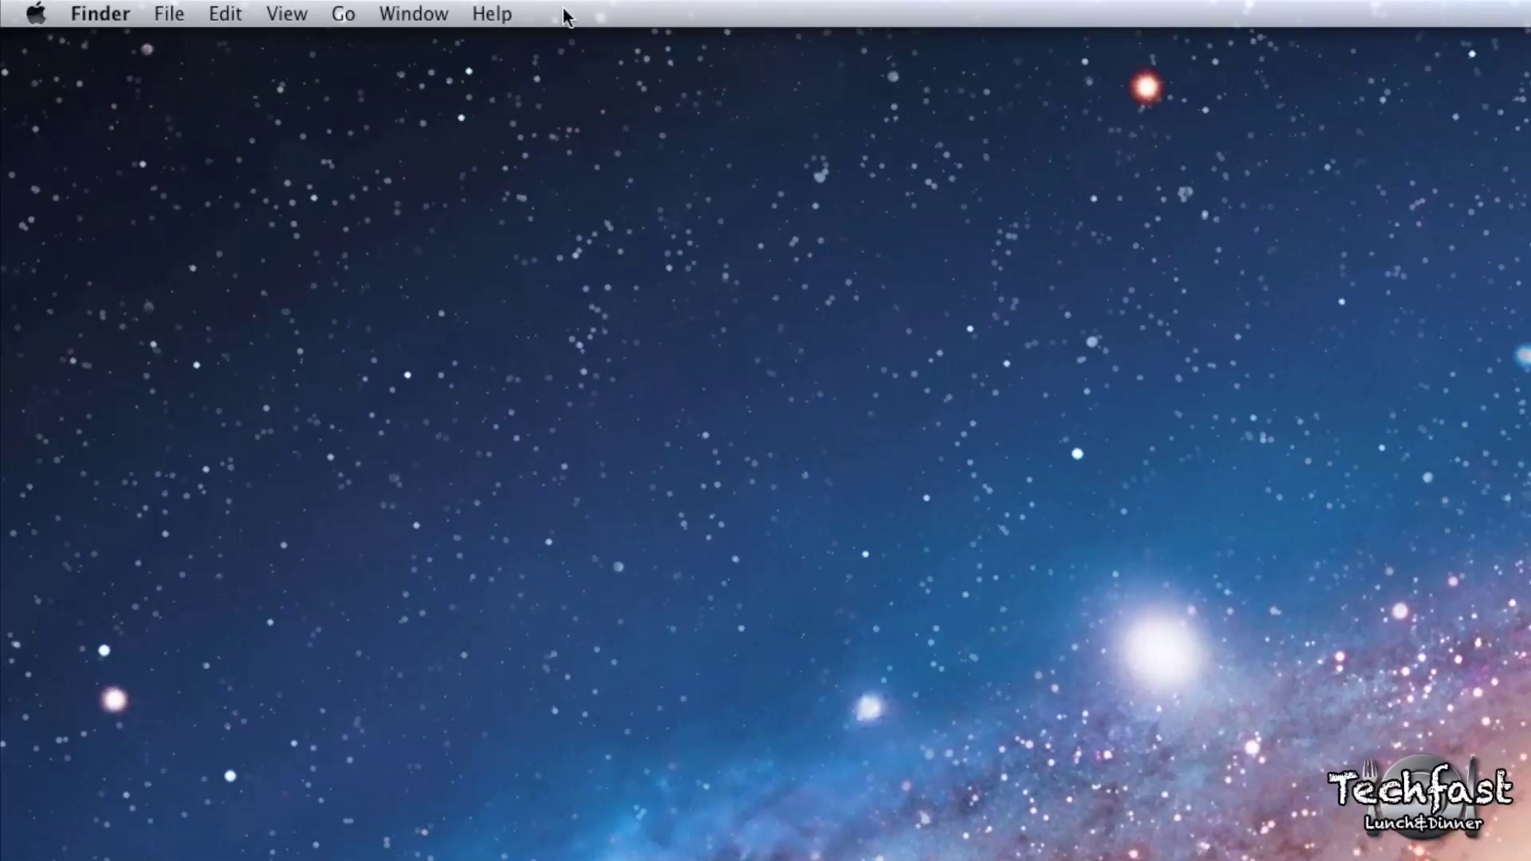
Open the Speech pane's Text to Speech settings and list the system voices, Alex still current.
click(100, 14)
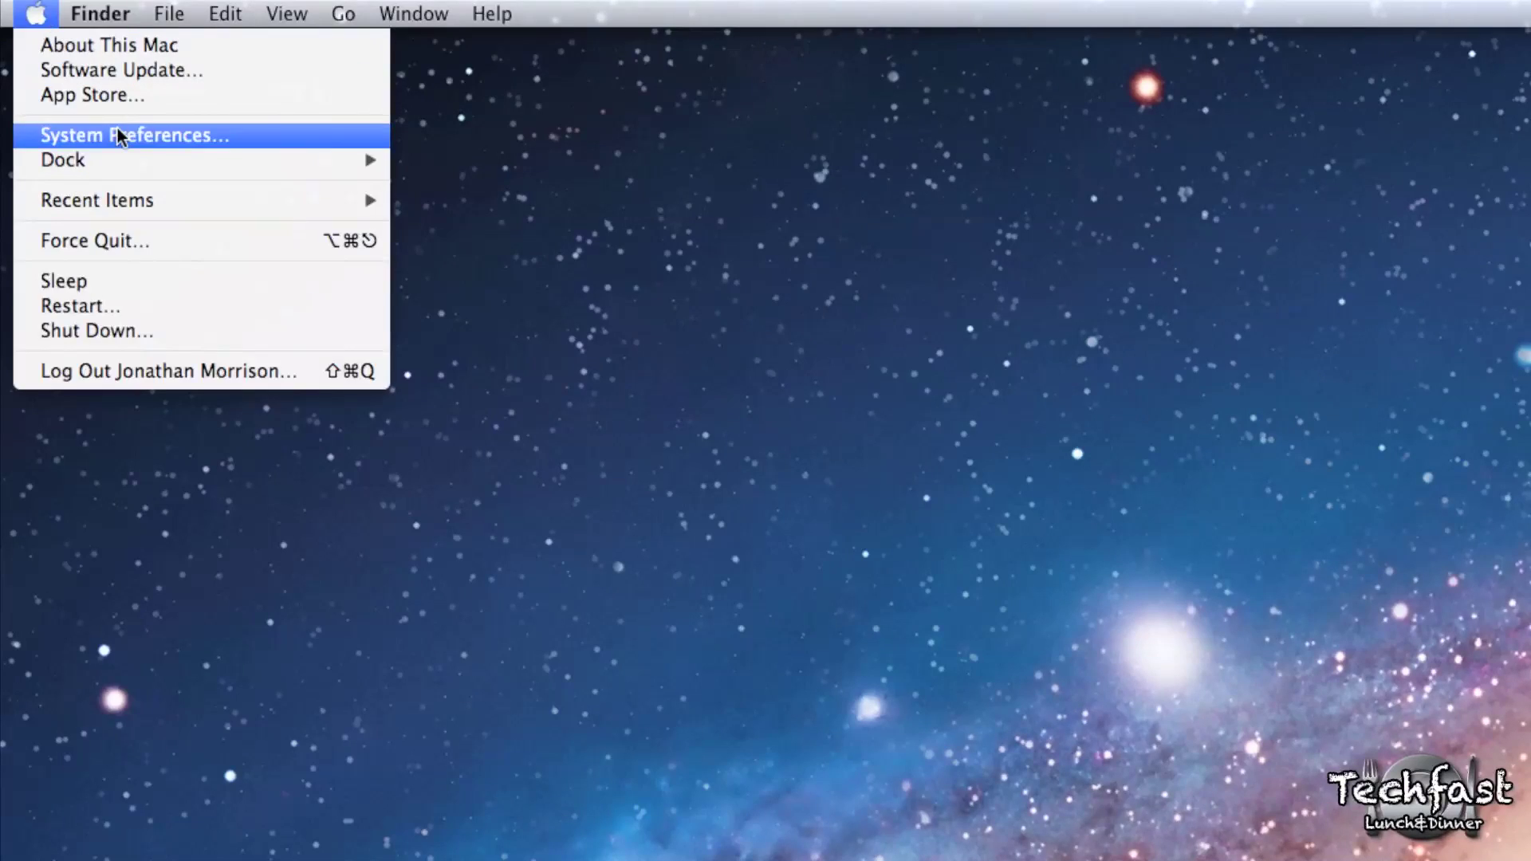
click(117, 132)
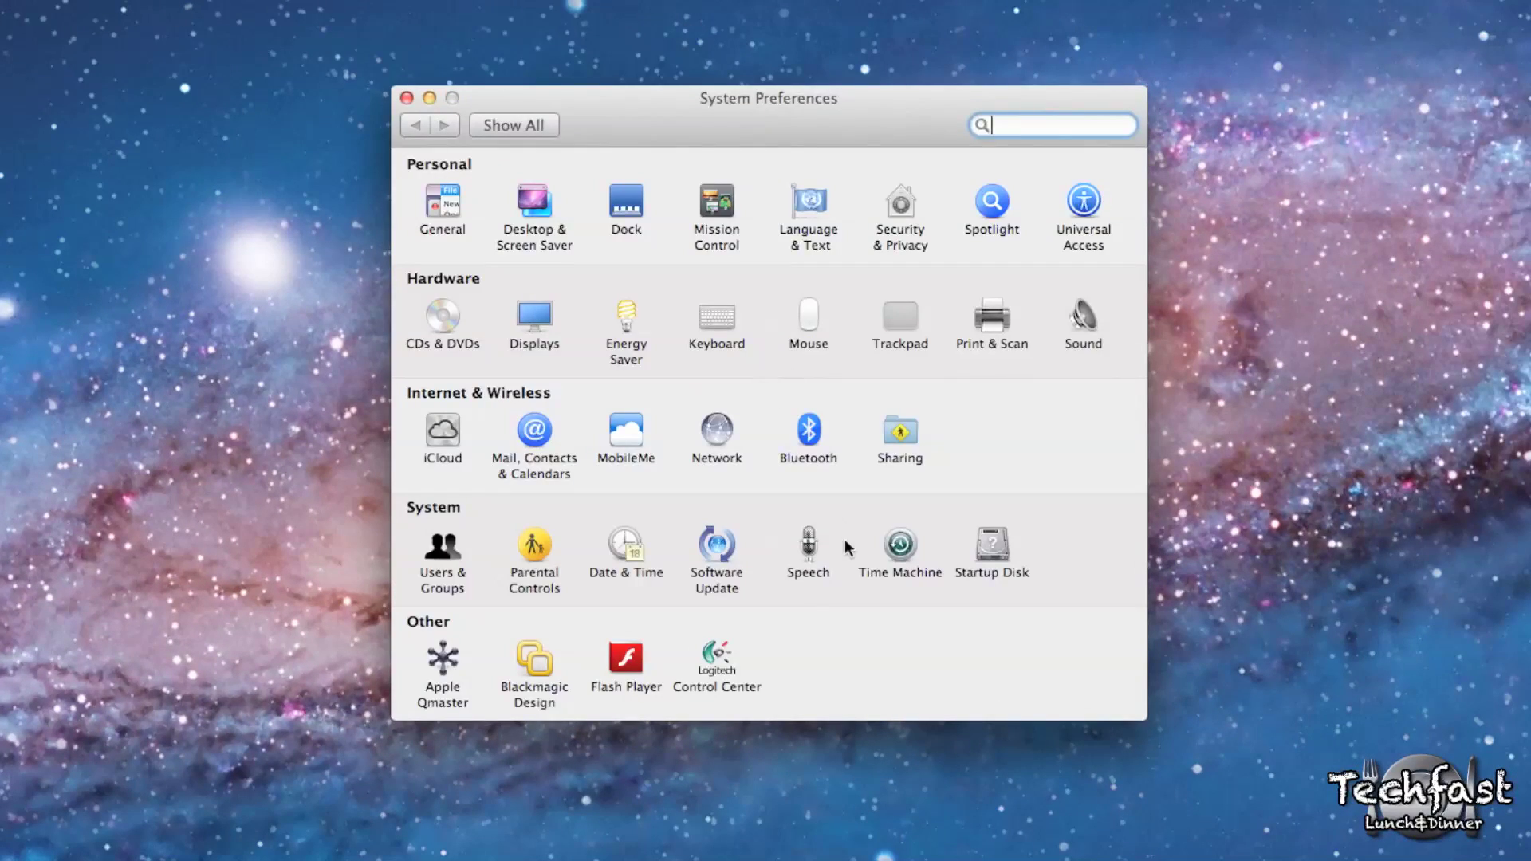
click(810, 547)
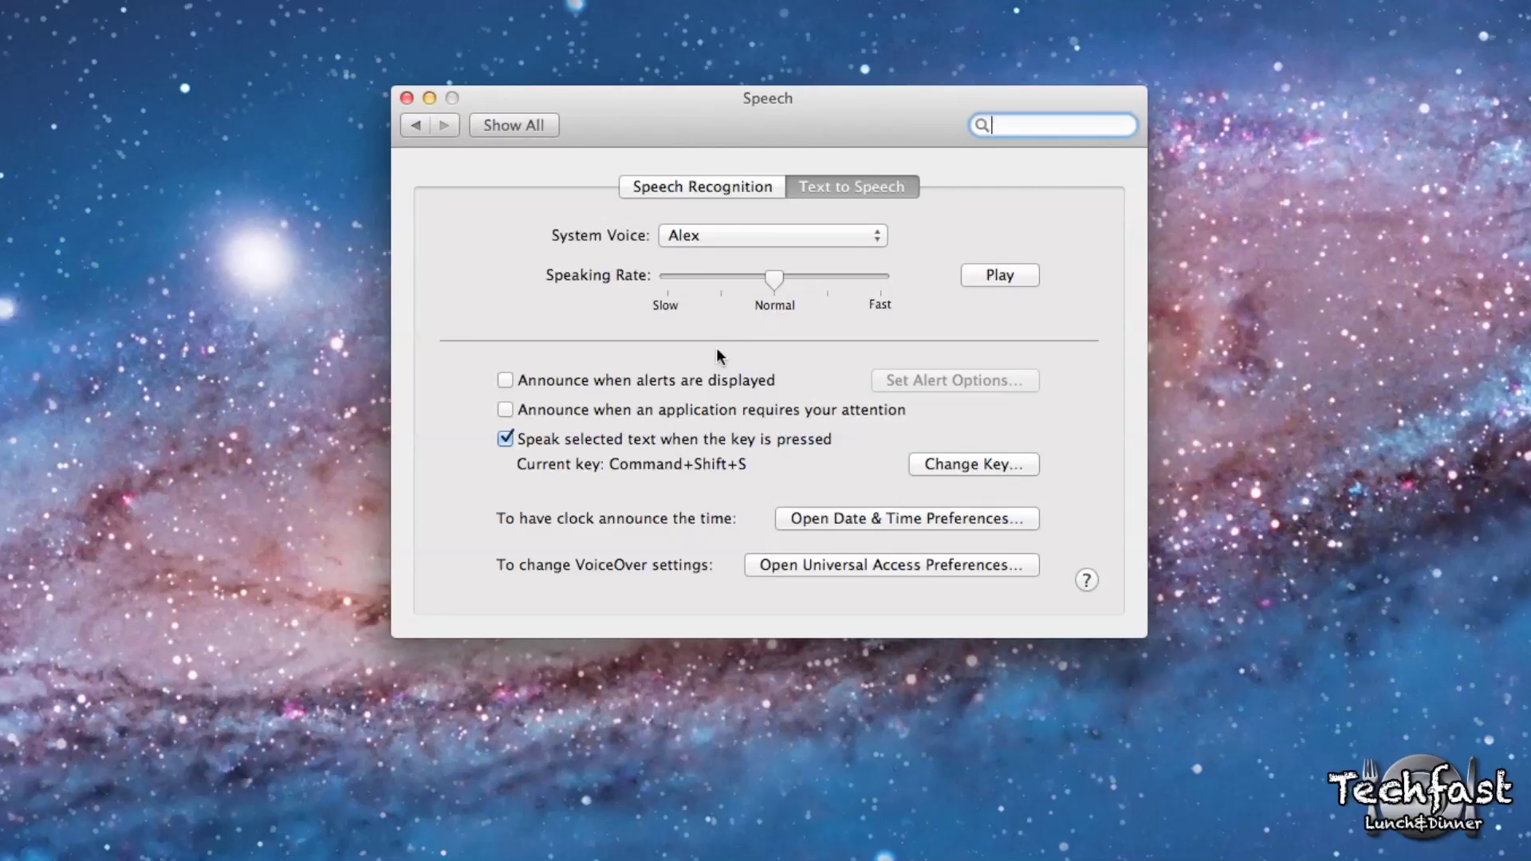
click(695, 238)
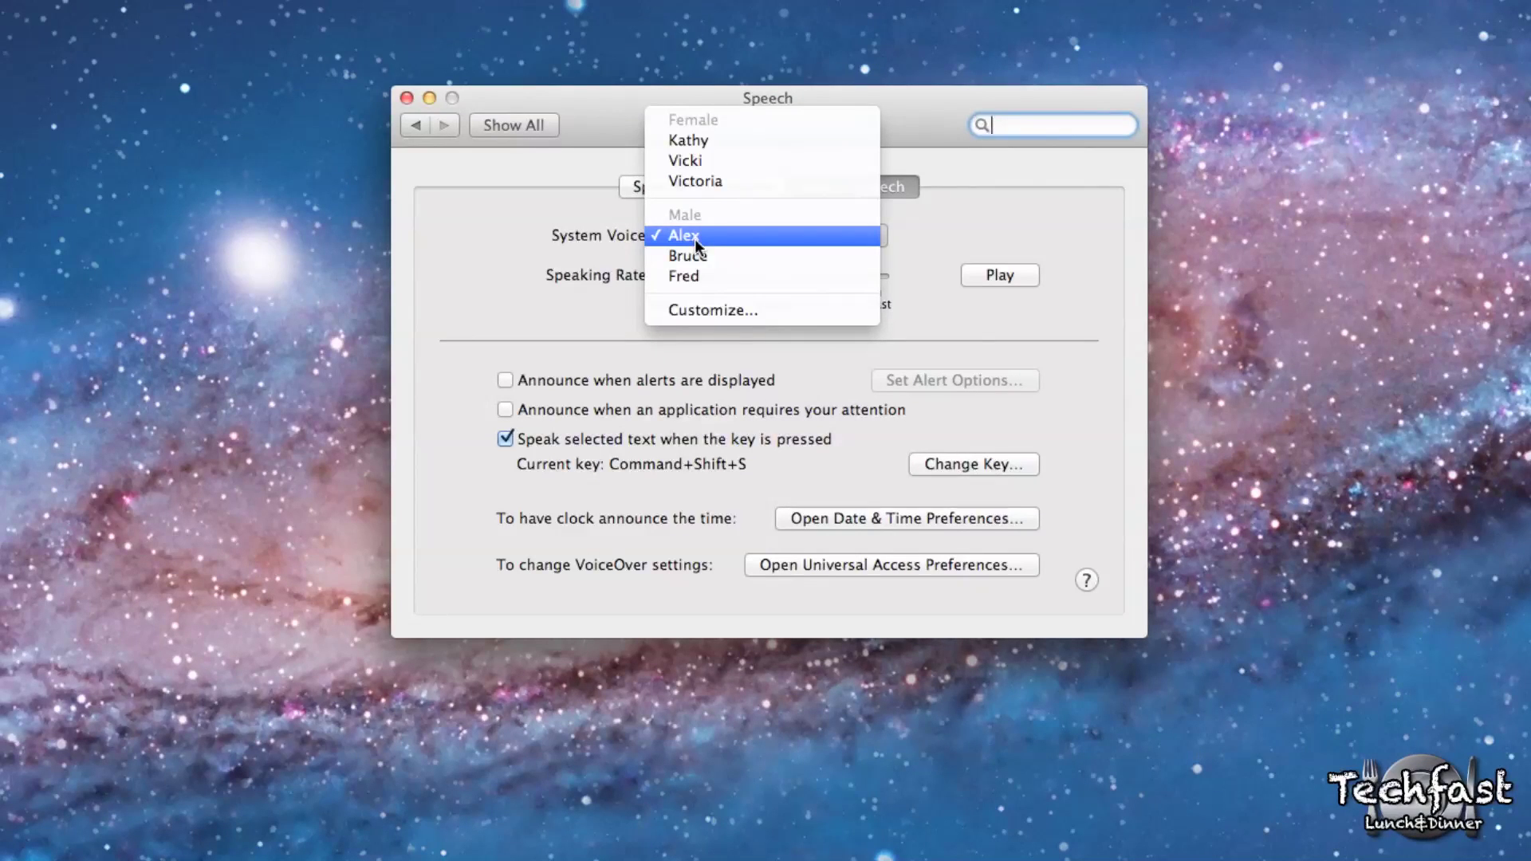
Add Samantha via Customize, then approve its 469 MB download and accept the licence.
click(731, 310)
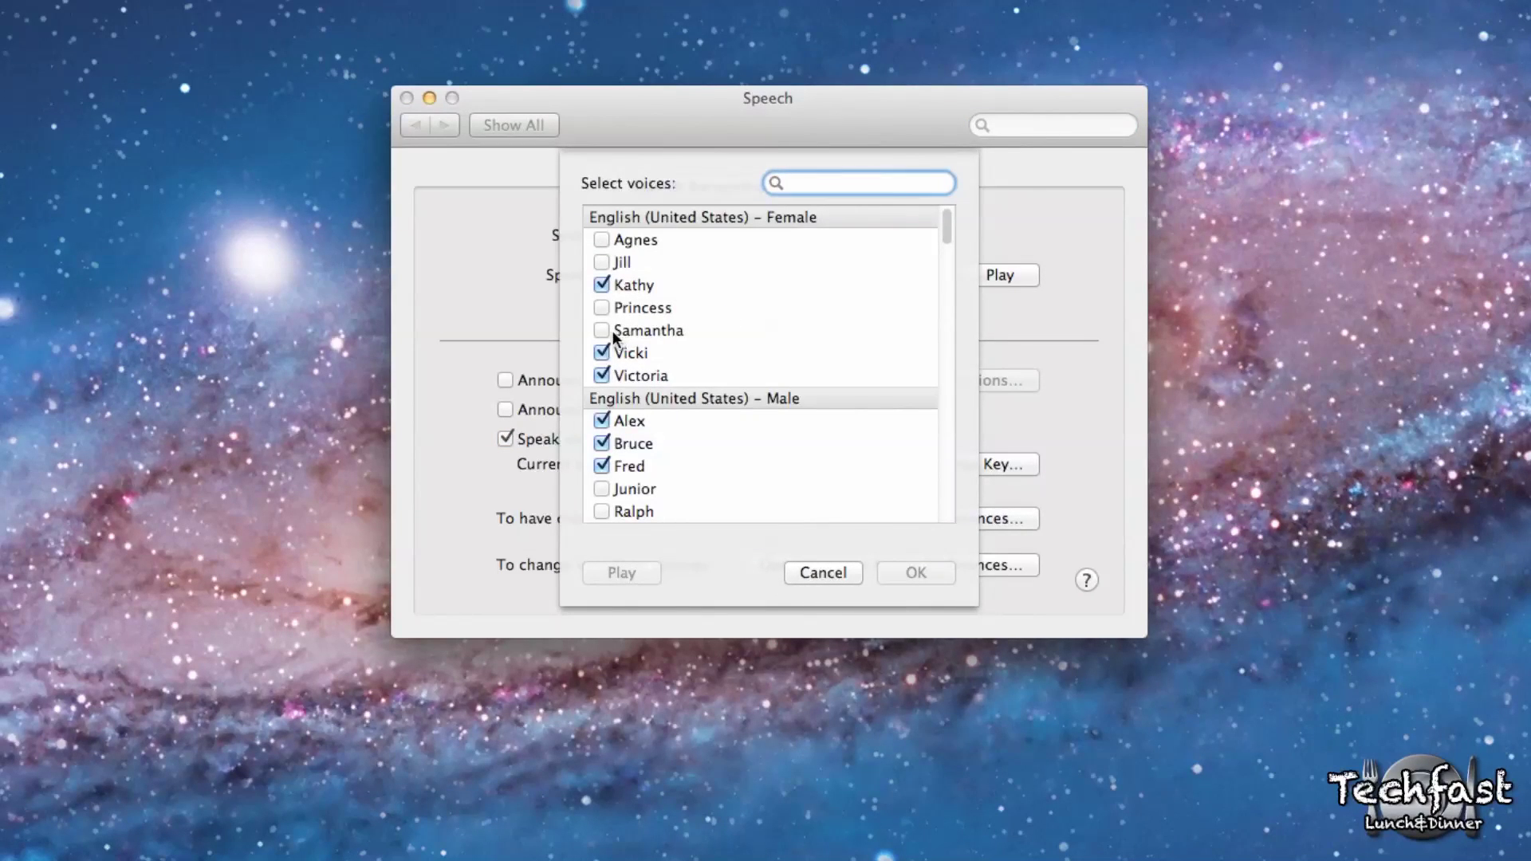
click(602, 330)
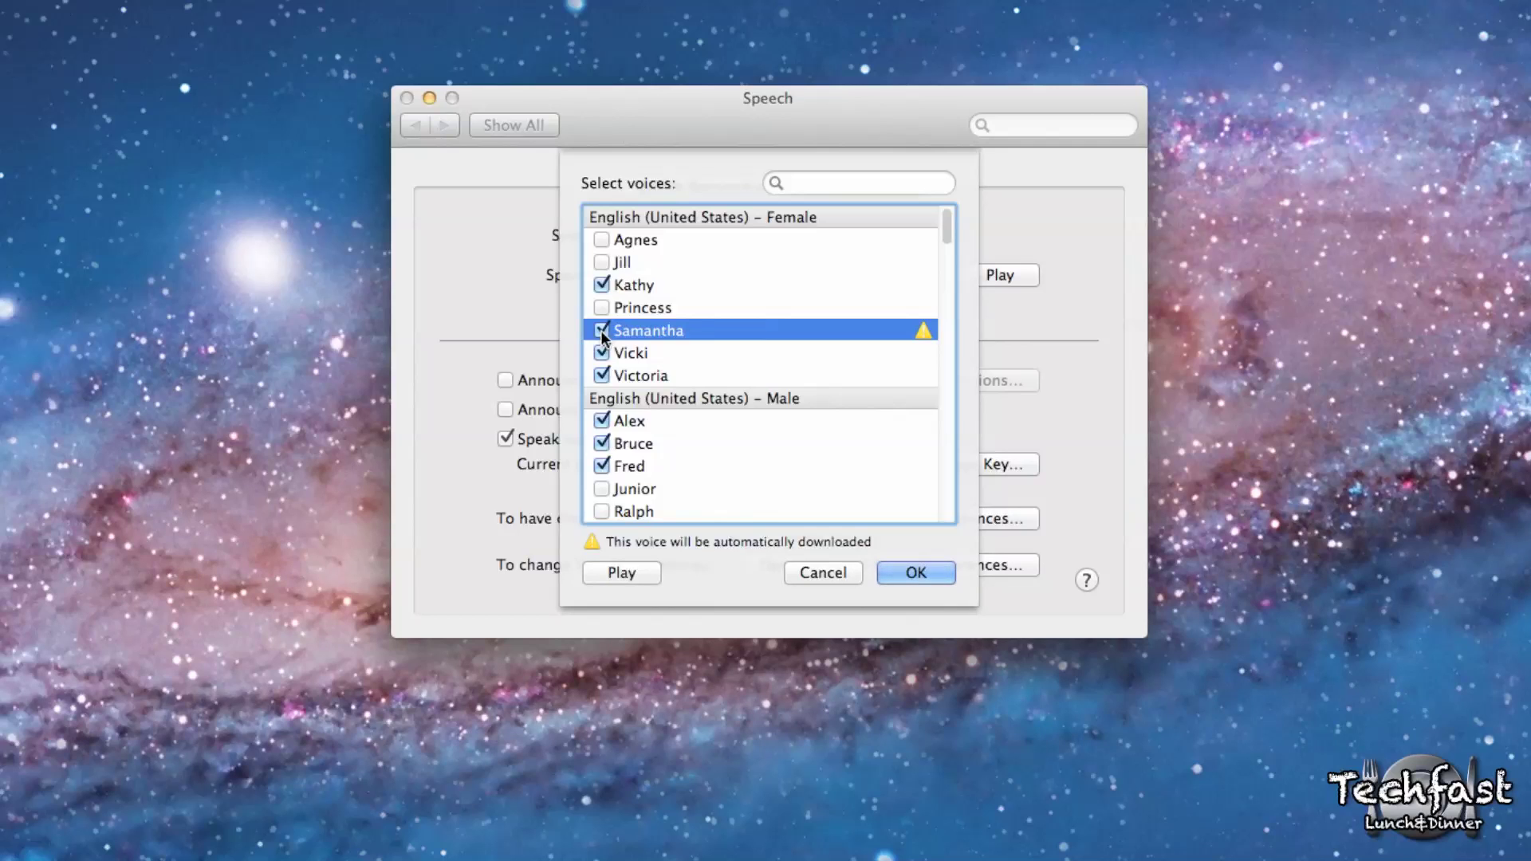
click(915, 572)
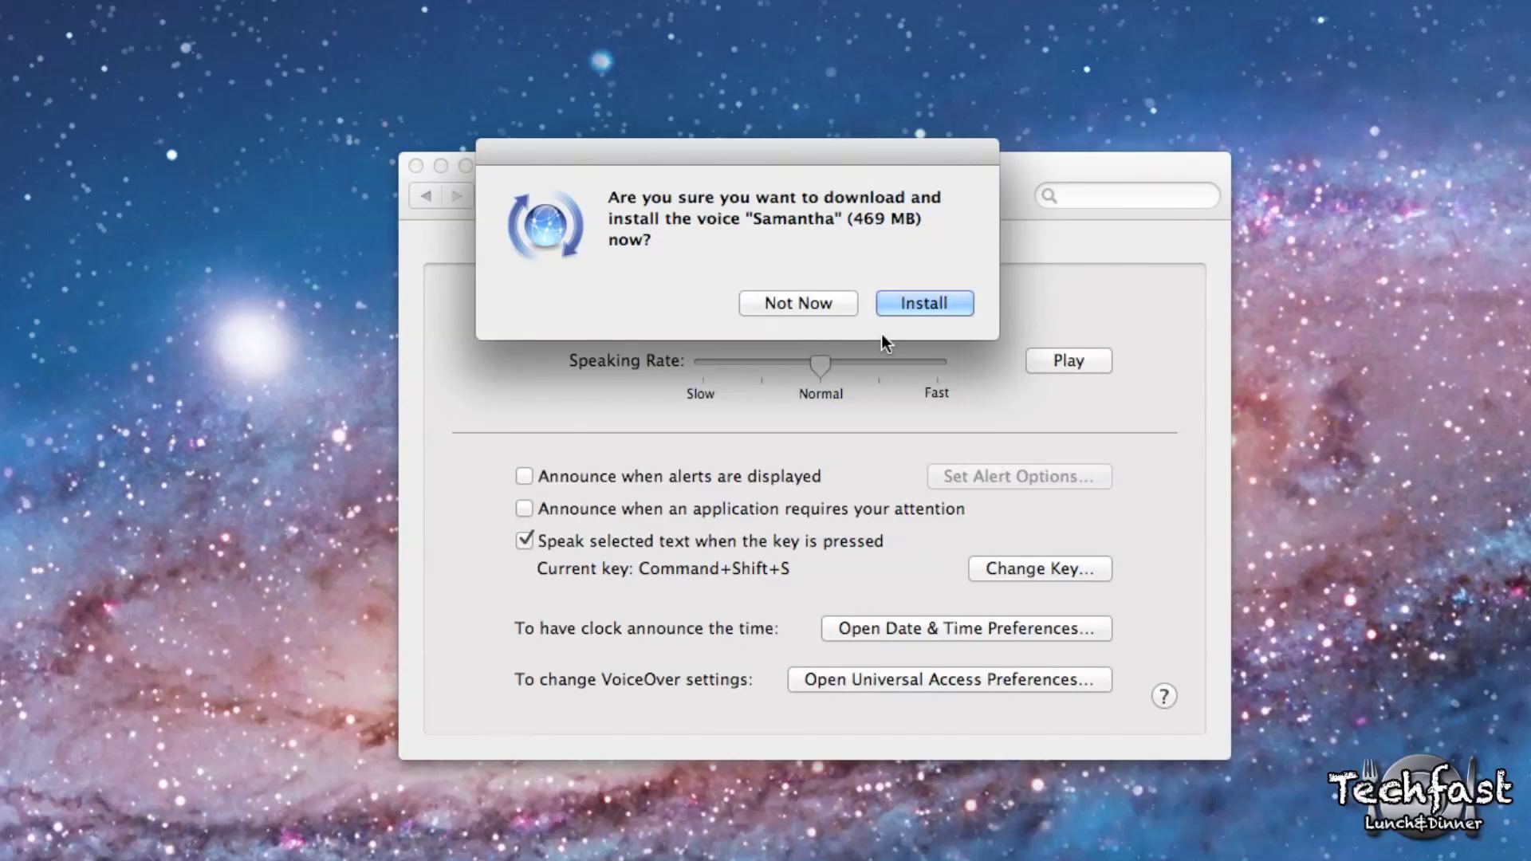
click(922, 307)
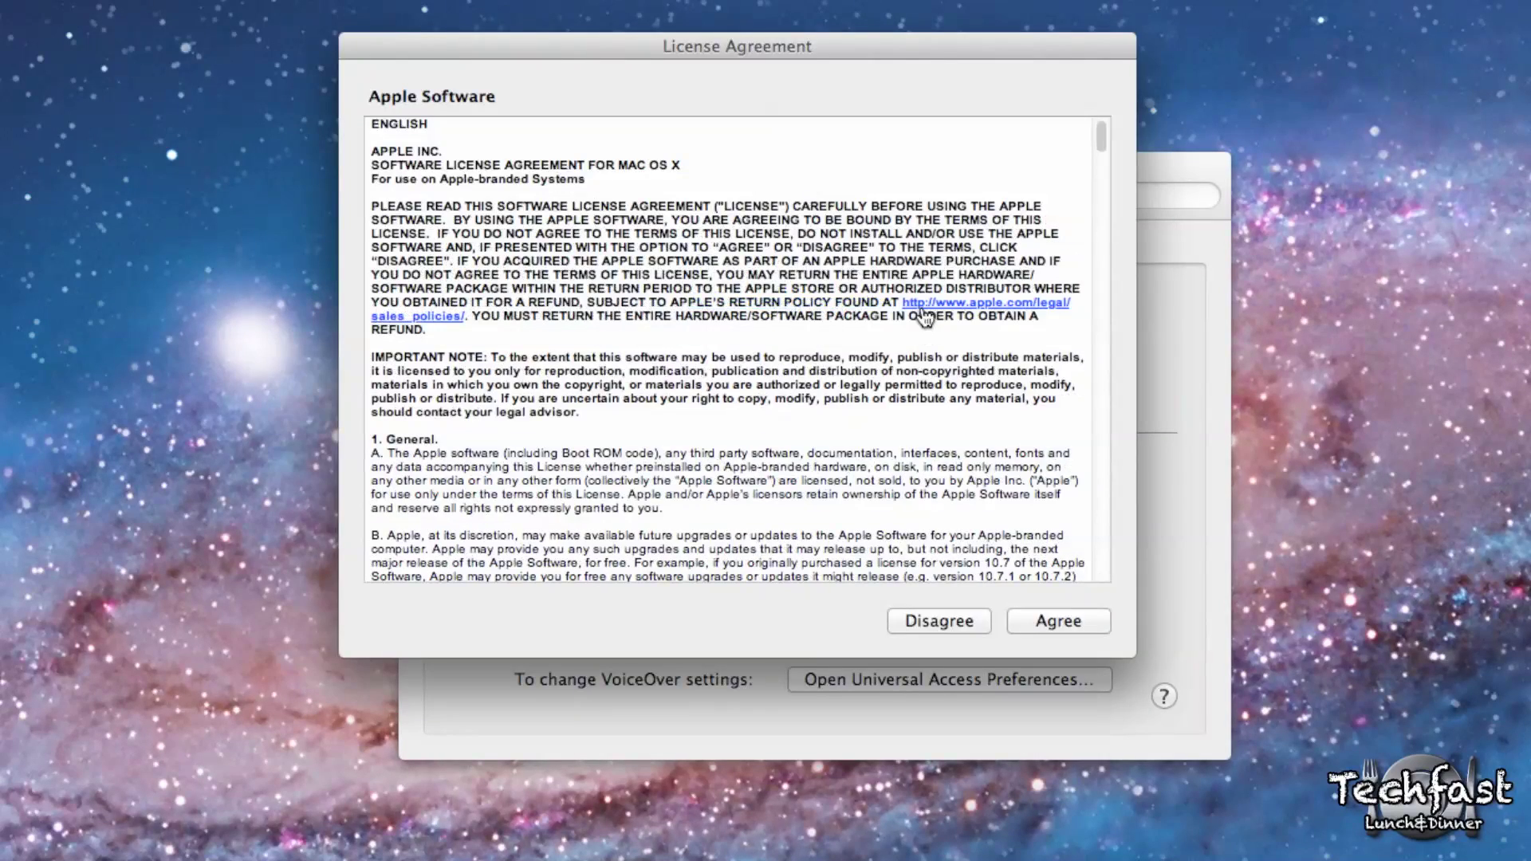
click(1073, 620)
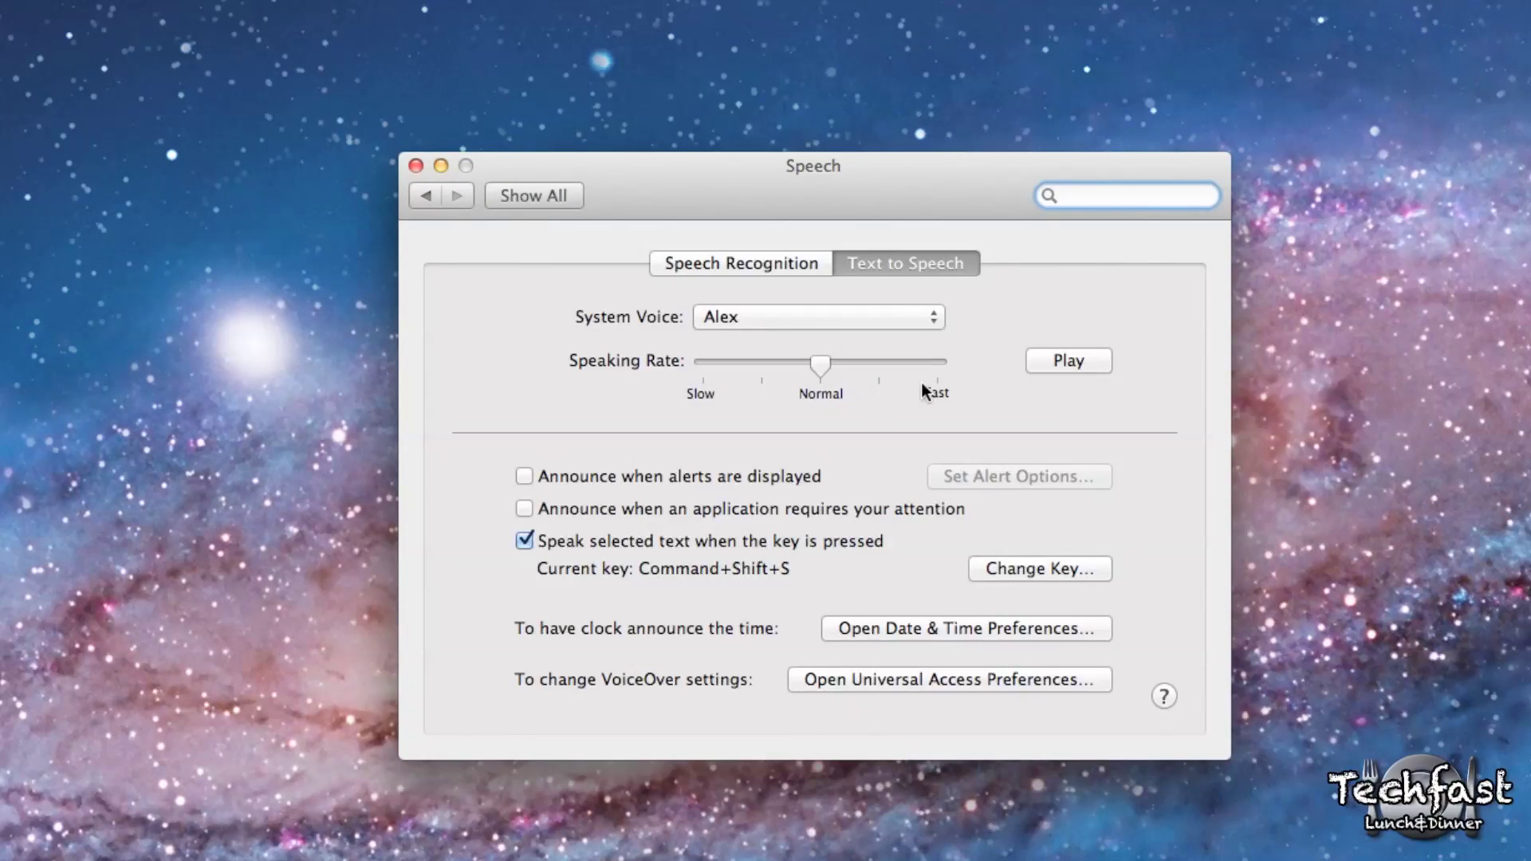
Make Samantha the system voice and play a sample of it.
click(788, 317)
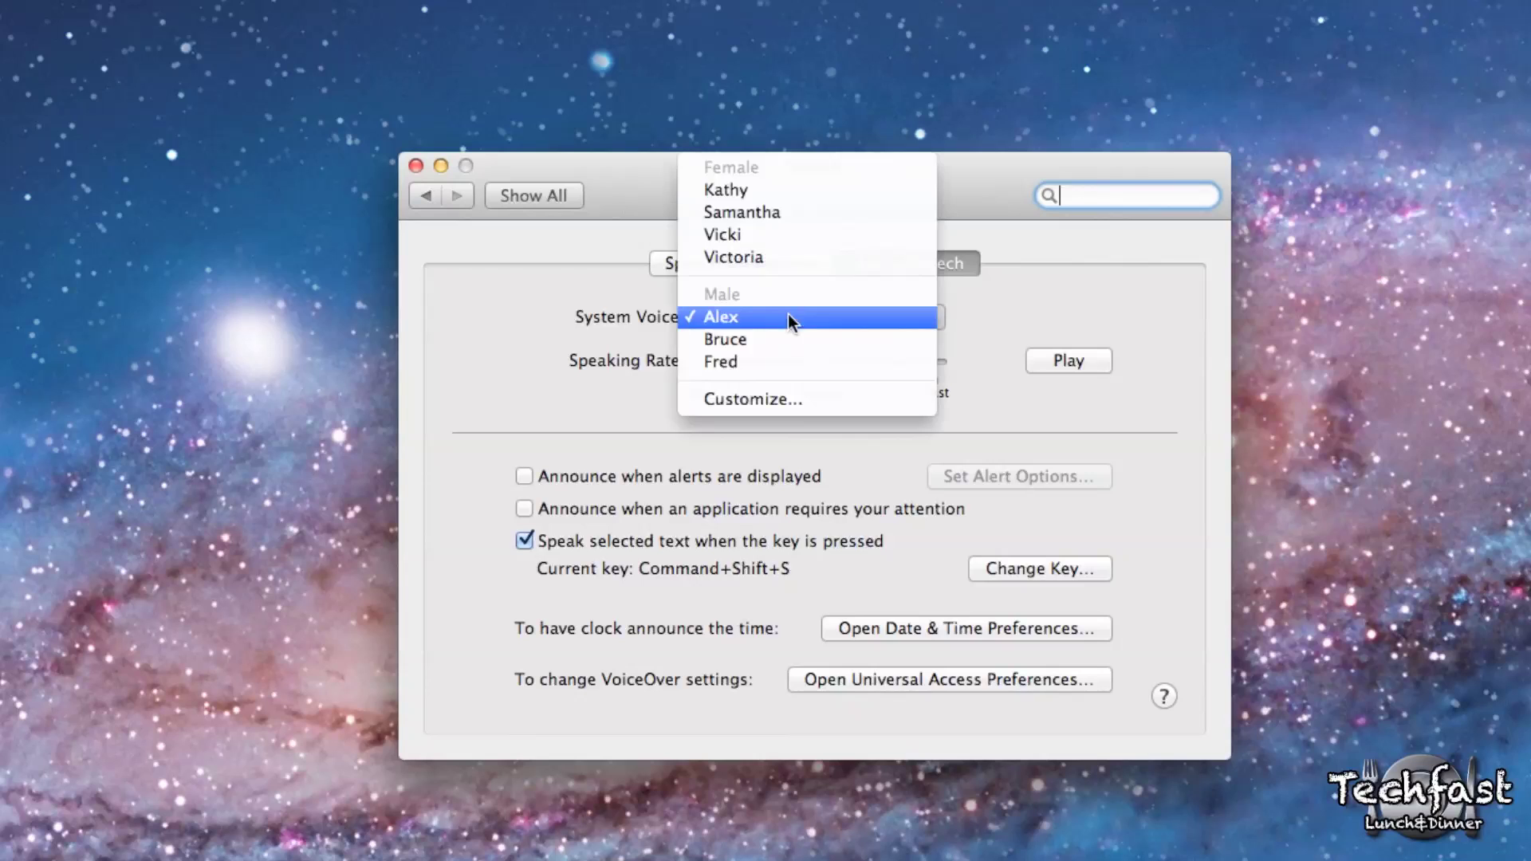
click(751, 211)
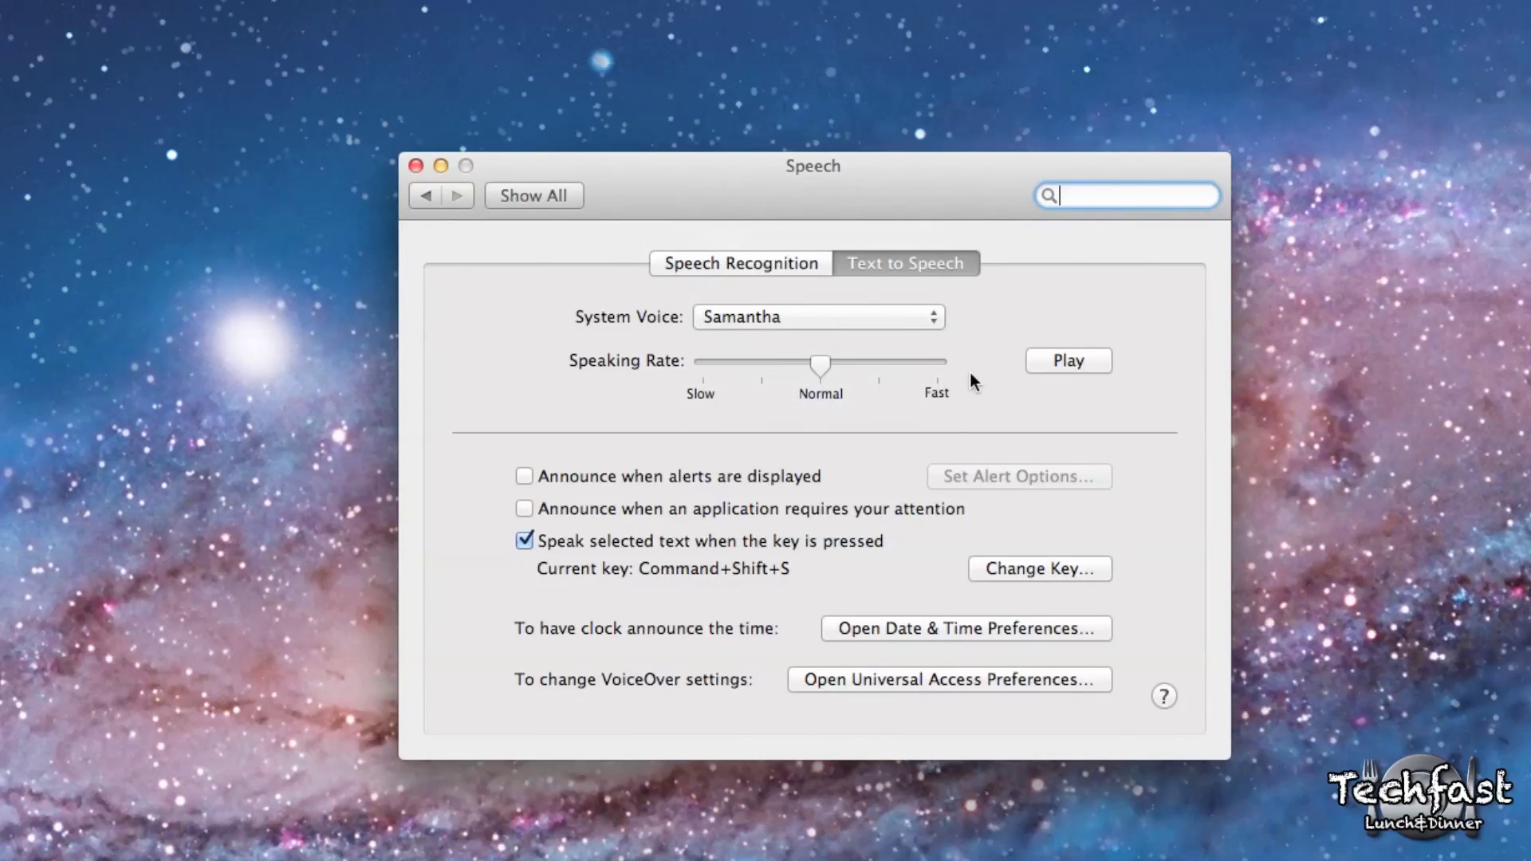
click(1057, 362)
Switch to the TextEdit desktop and select the eight red Bel-Air lyric lines.
key(ctrl+Up)
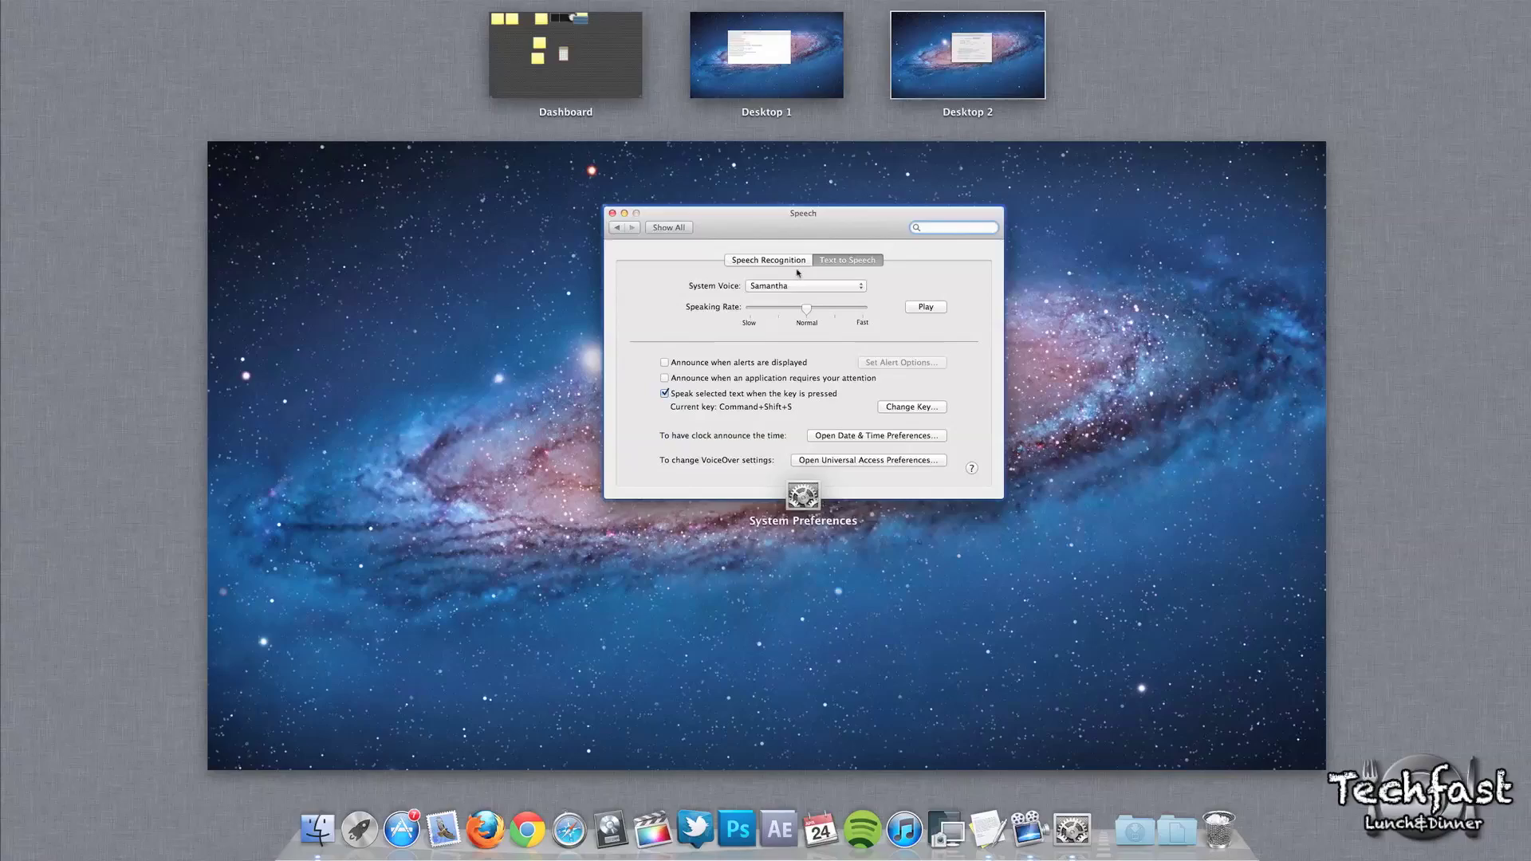
key(ctrl+Right)
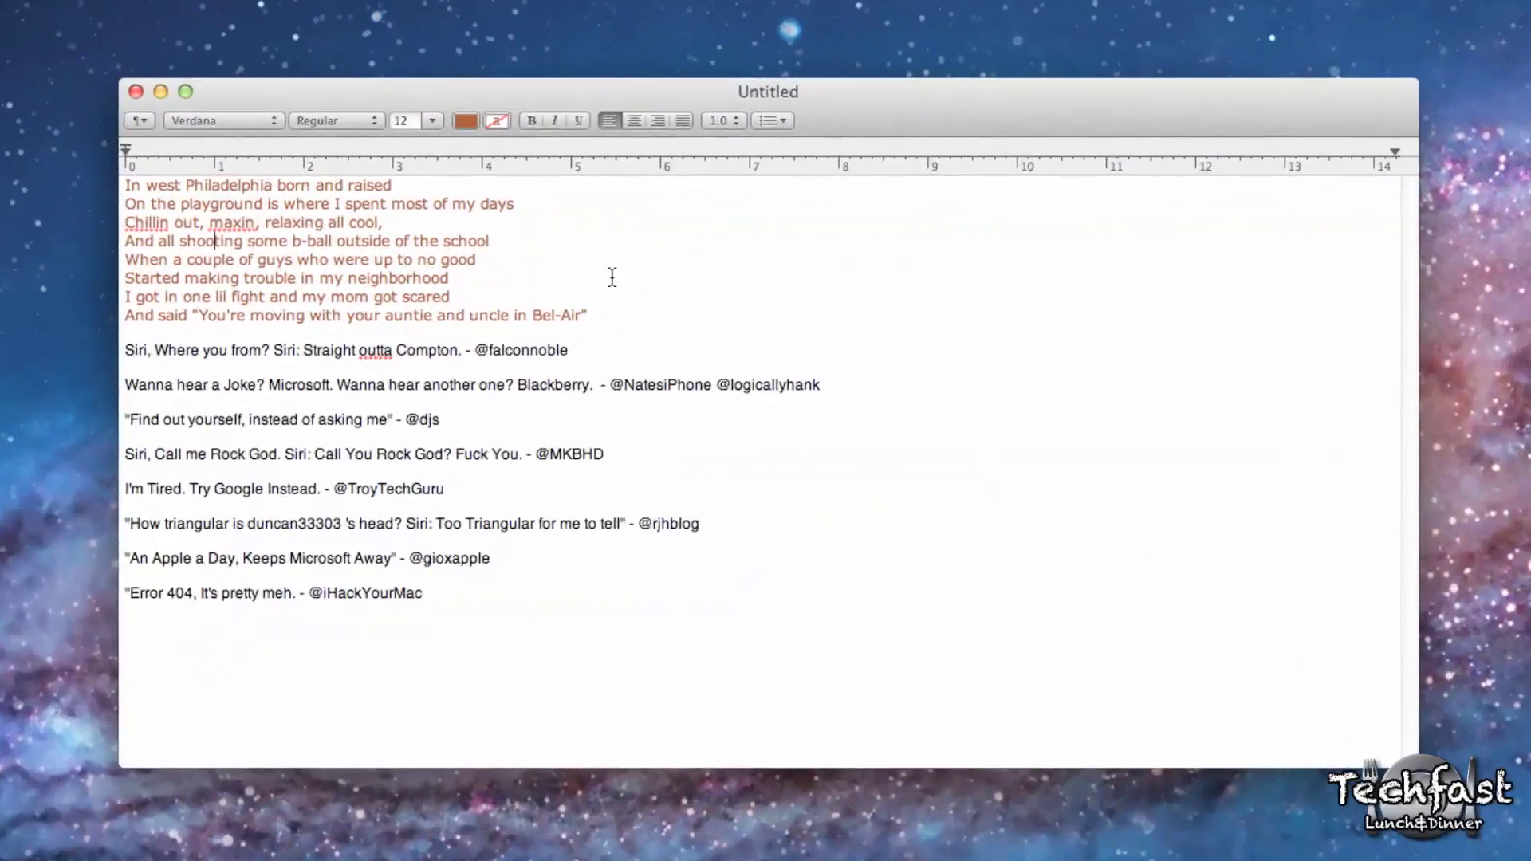
drag(609, 302, 109, 171)
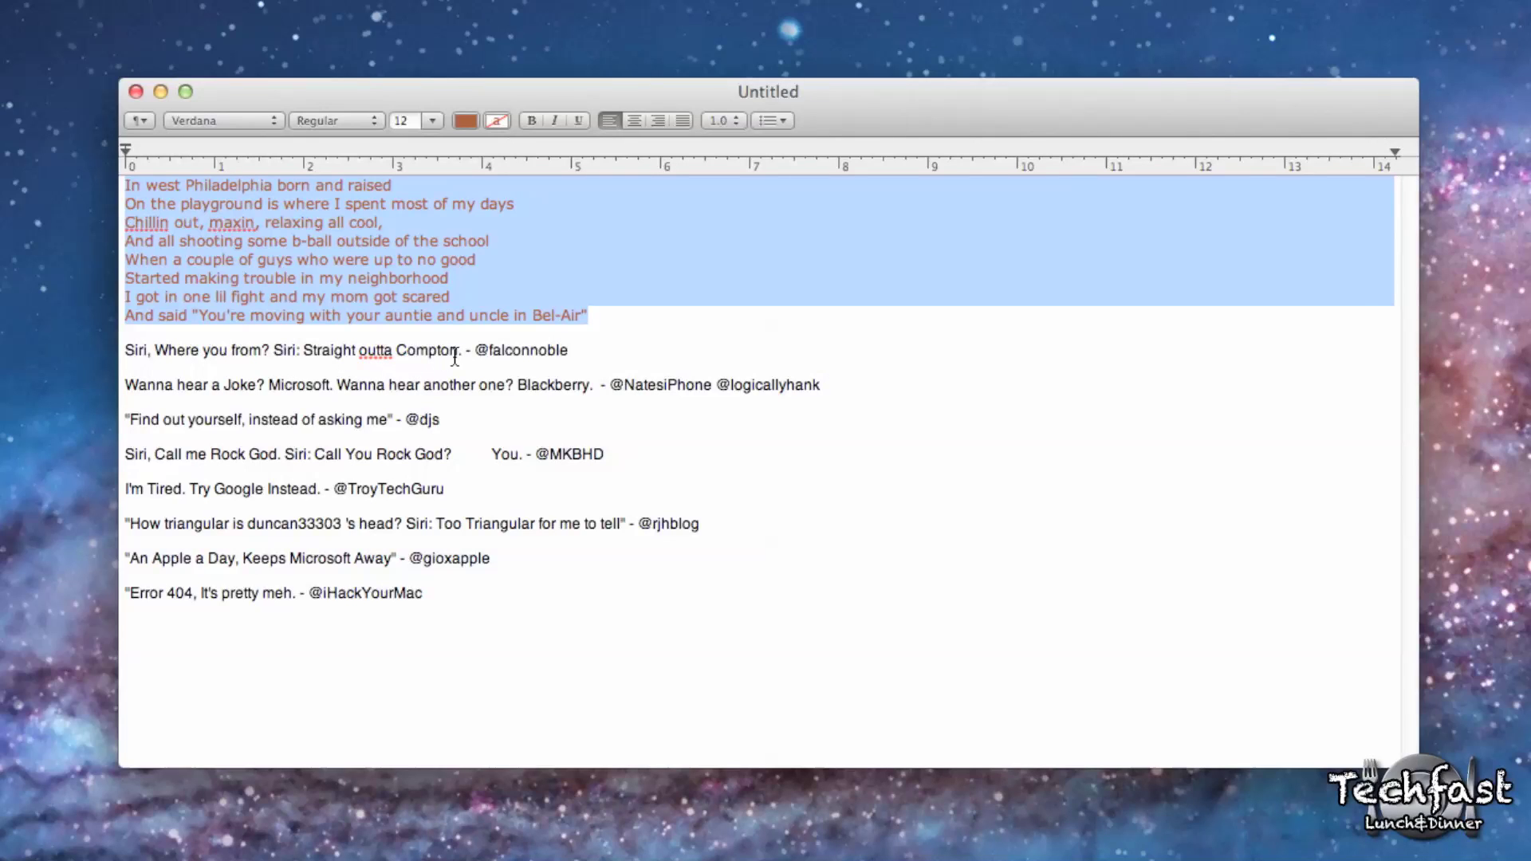
Select the Straight outta Compton, Blackberry and Call You Rock God? replies one after another.
drag(459, 352, 304, 351)
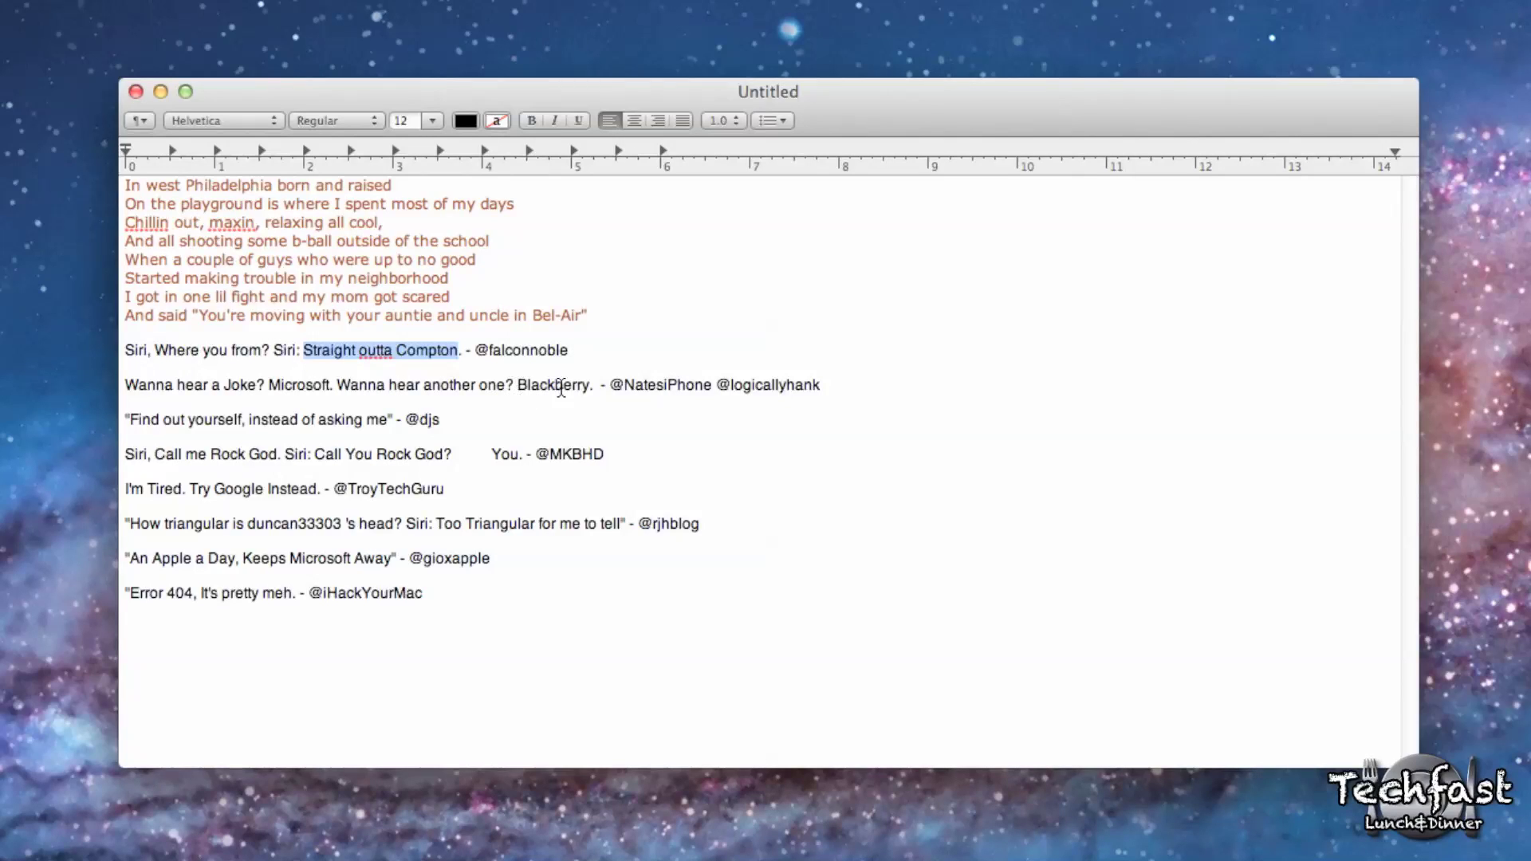
drag(590, 385, 130, 383)
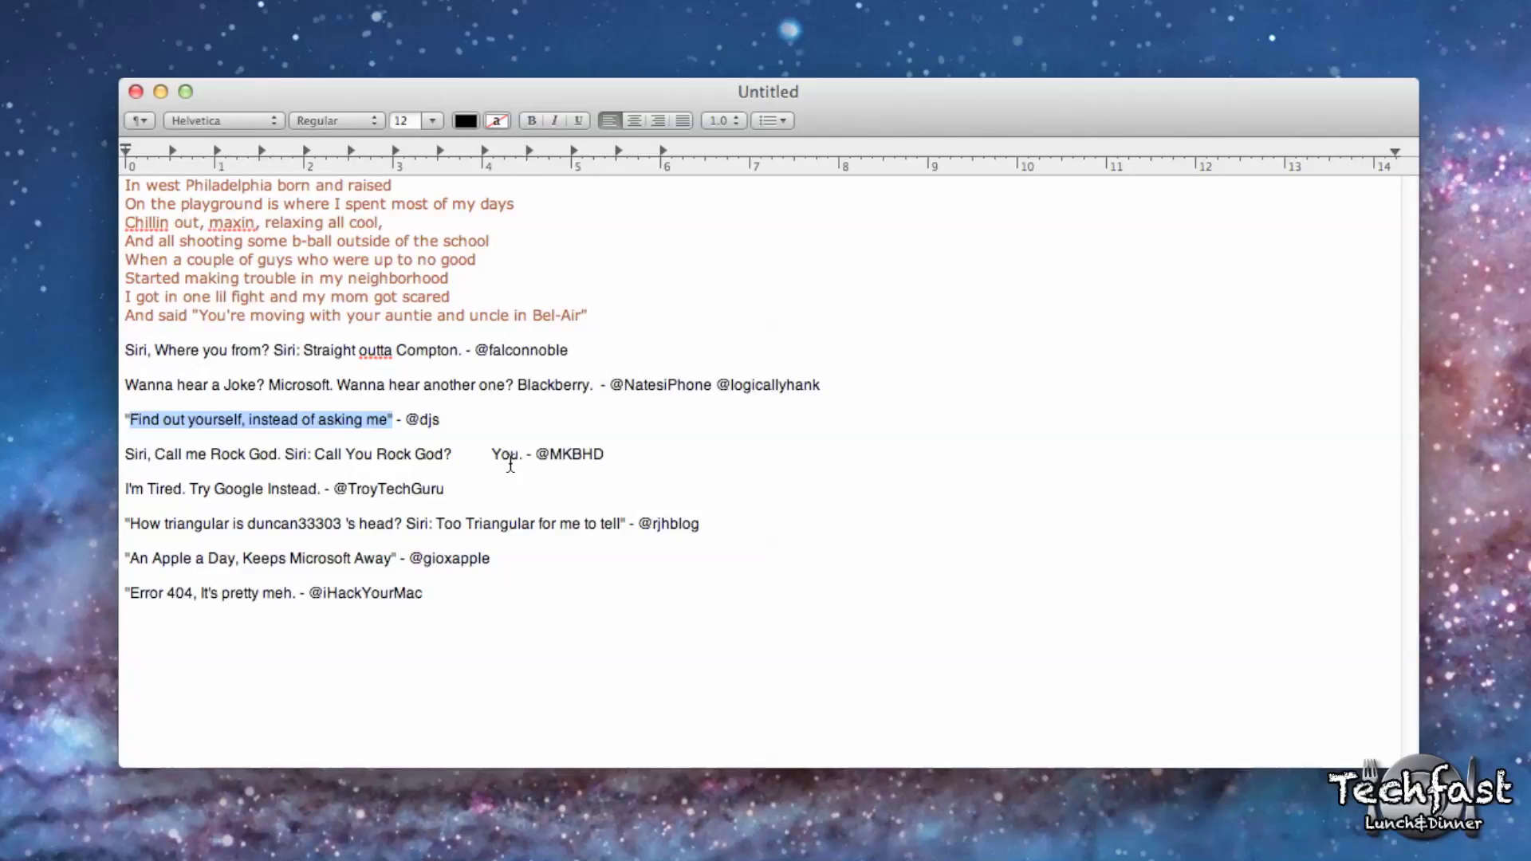
drag(519, 456, 315, 459)
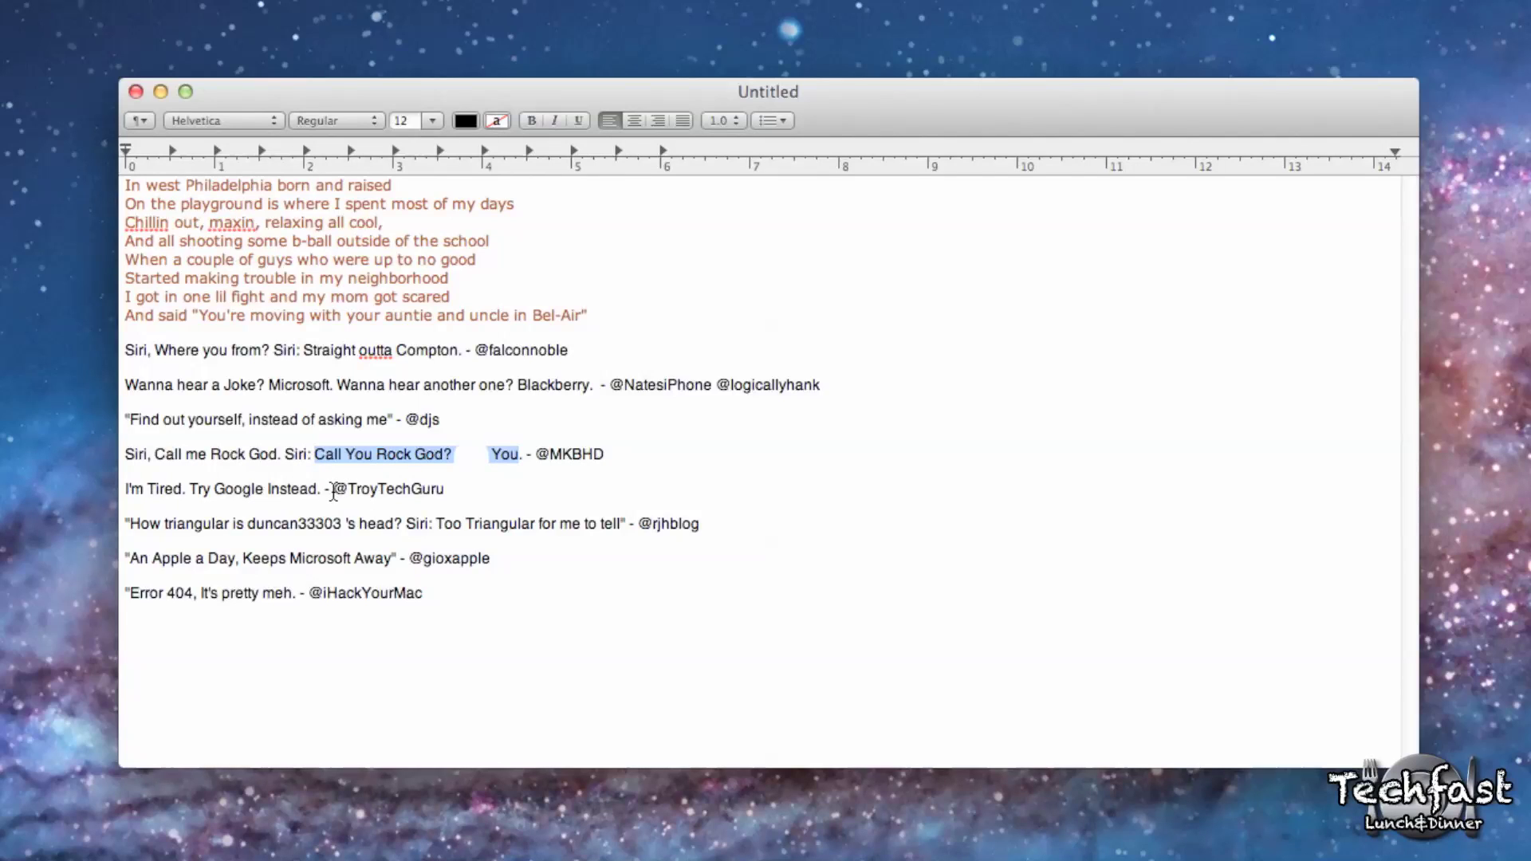
Select the Try Google Instead, Too Triangular, Apple a Day and Error 404 quotes in turn.
drag(322, 489, 107, 488)
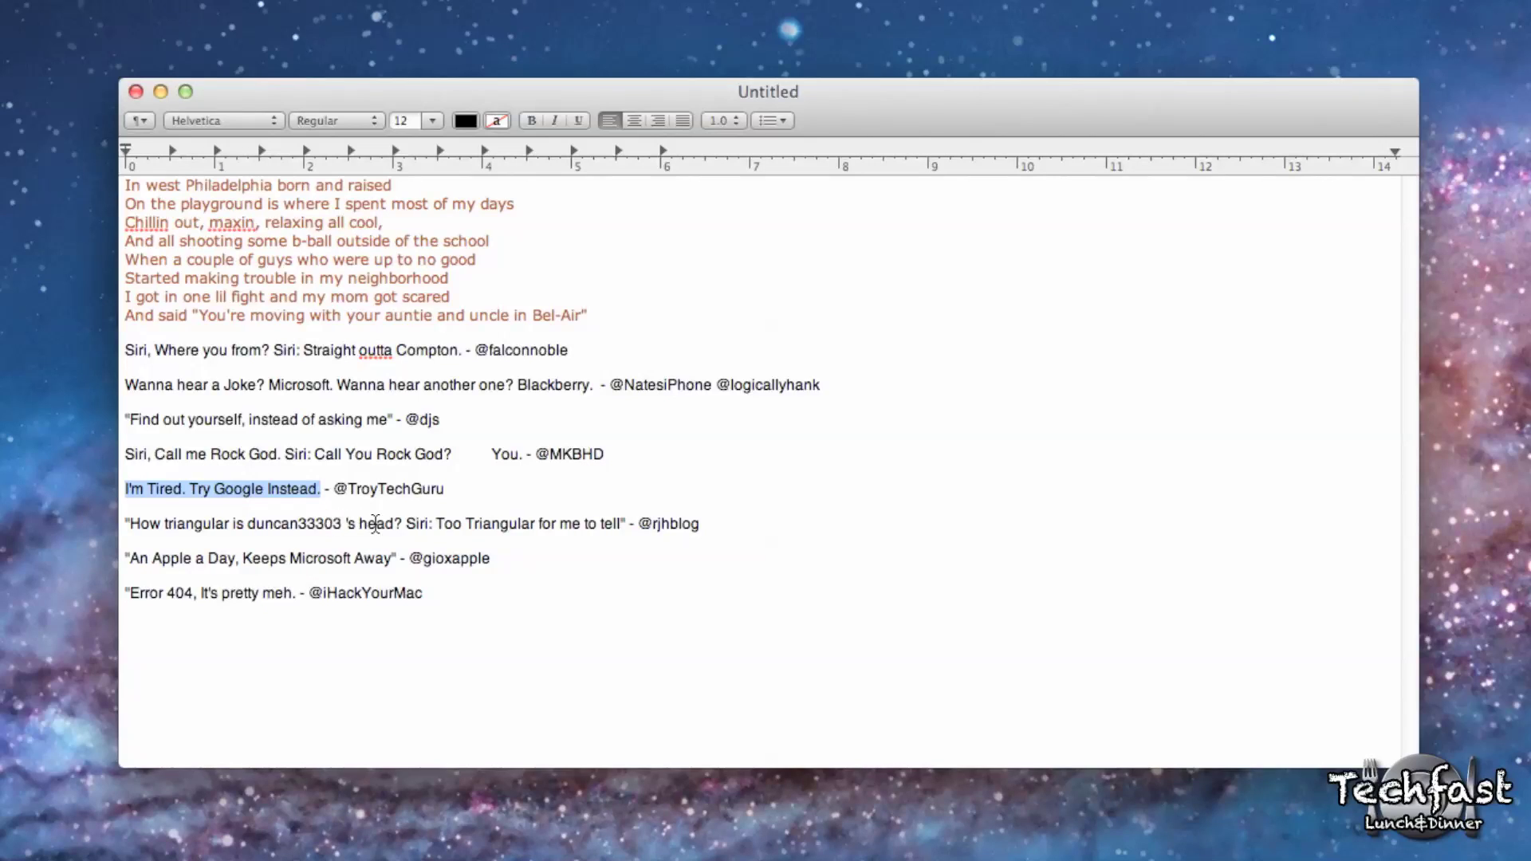
drag(621, 526, 434, 528)
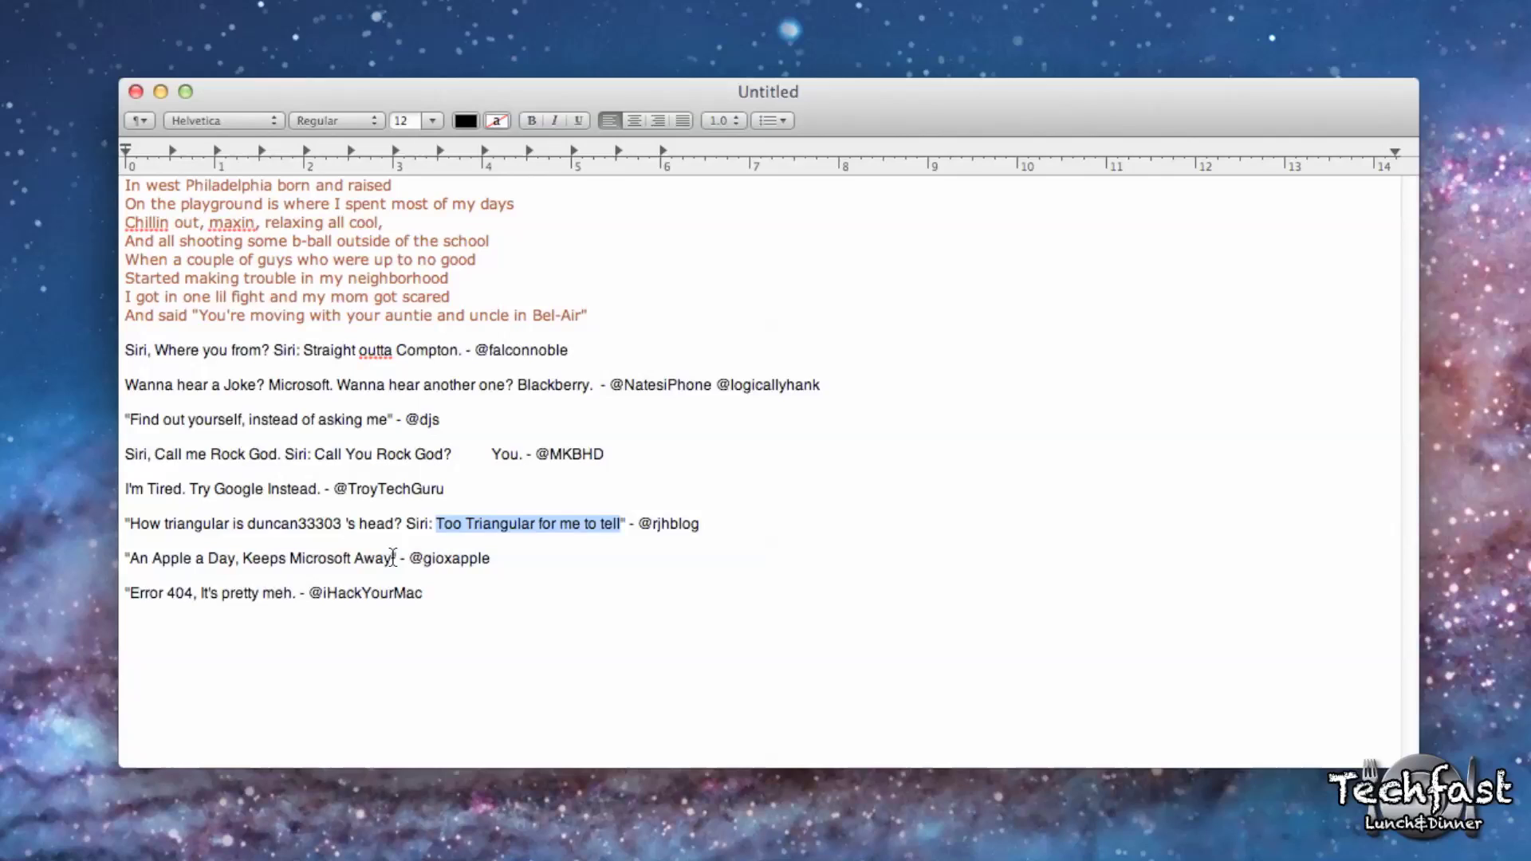
drag(393, 556, 132, 554)
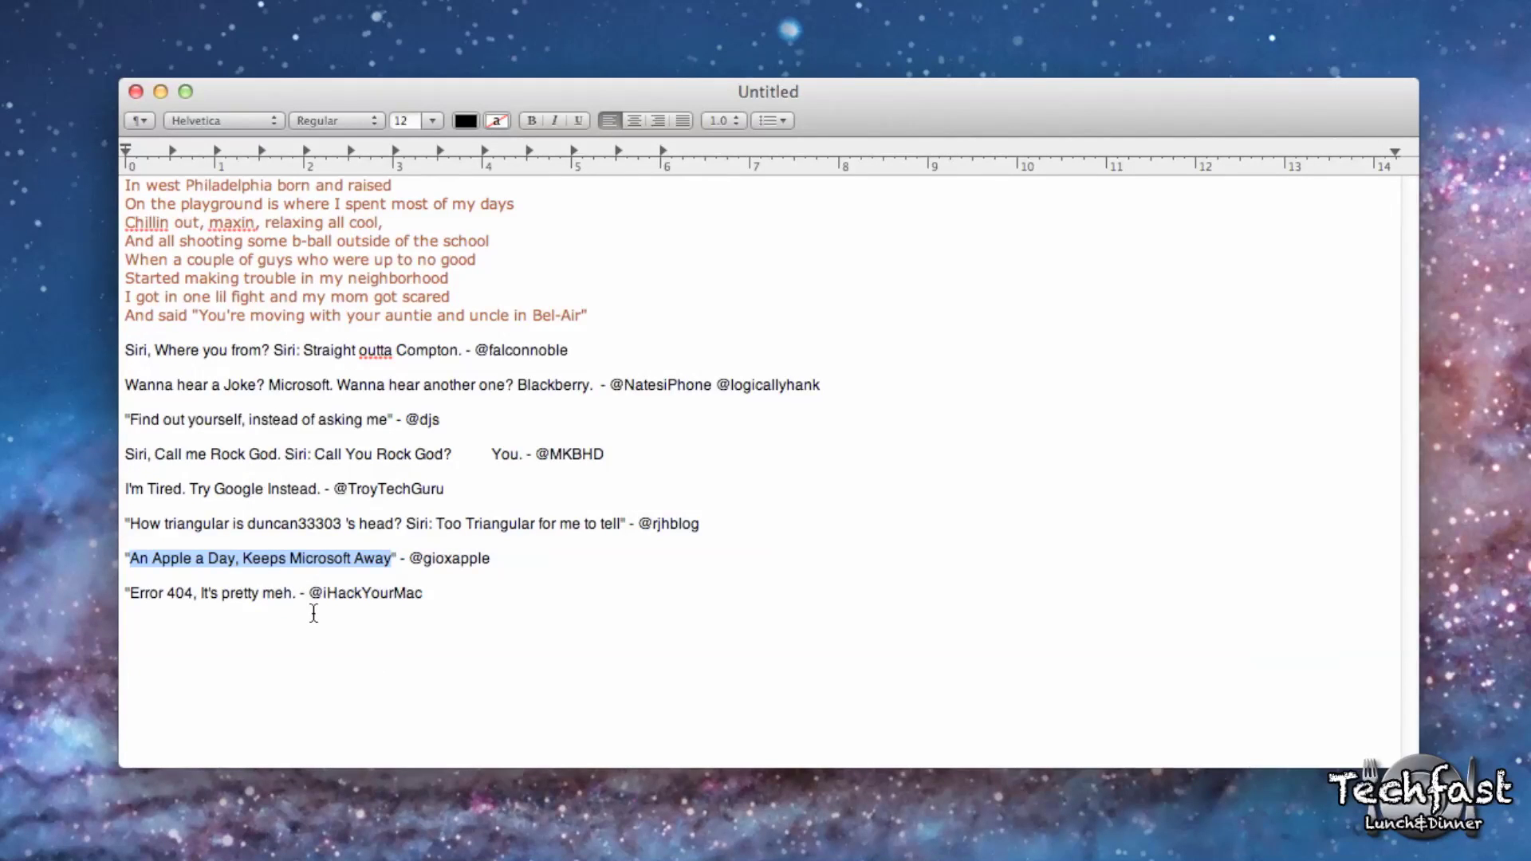
drag(295, 594, 133, 596)
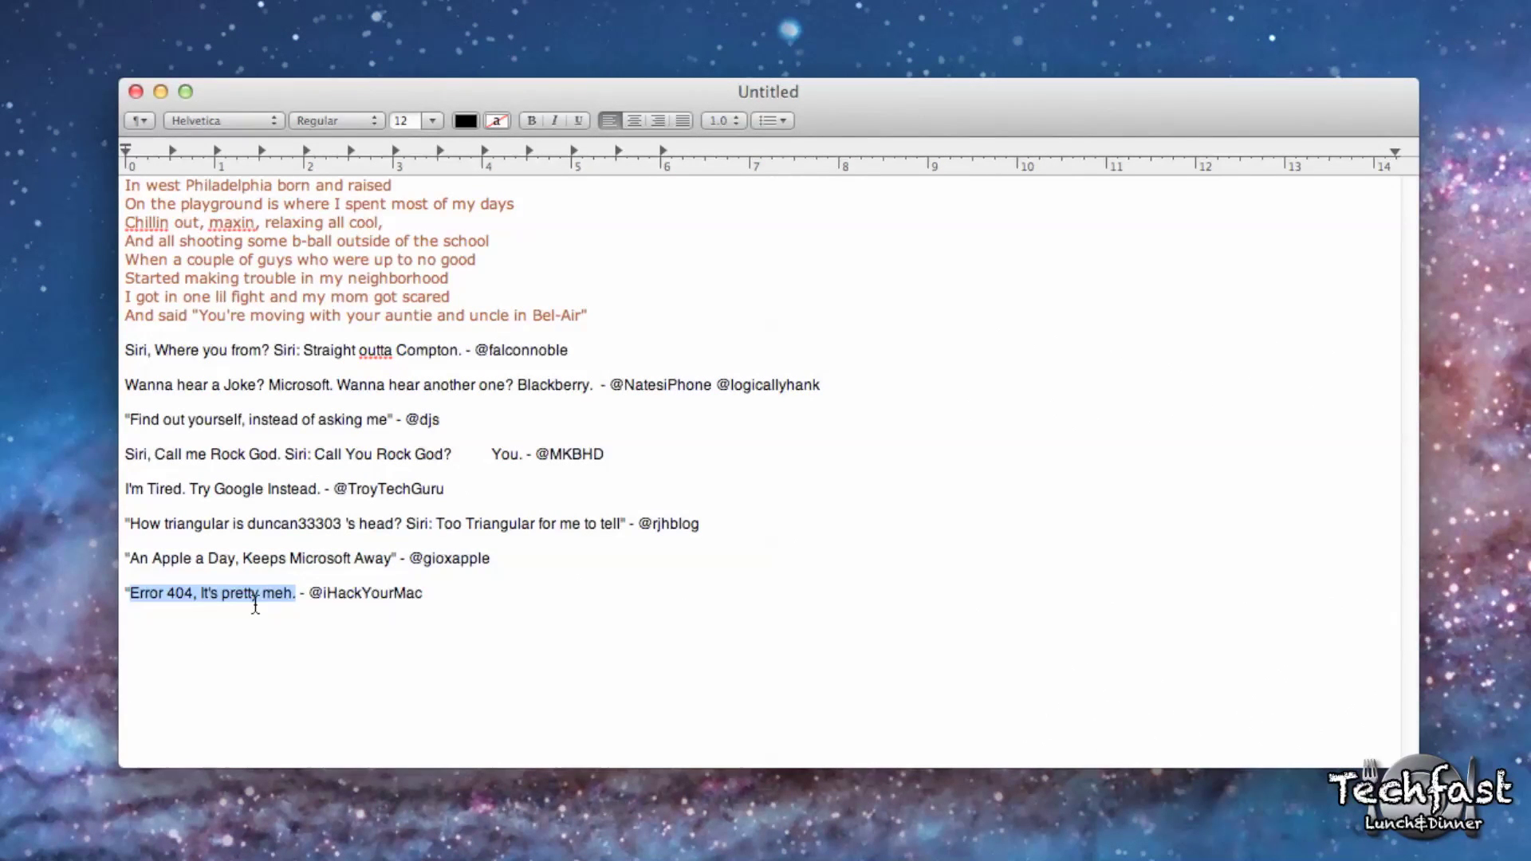
Begin a new last line typing 'TLD is awesome. Chicago Bulls For Th', correcting typos.
key(Down)
text(TLD )
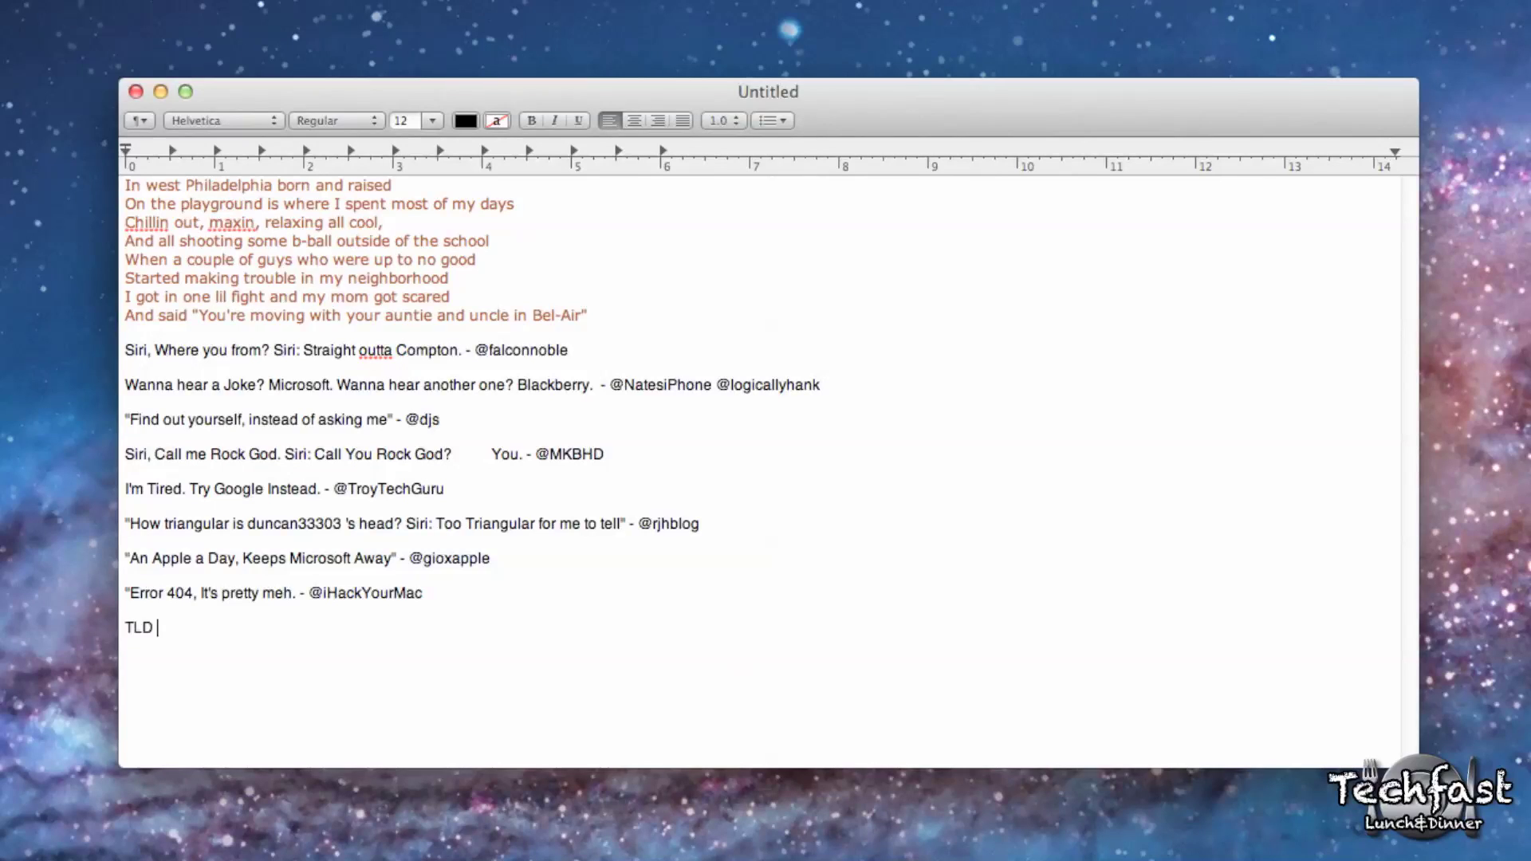
text(is awesome. Chiga)
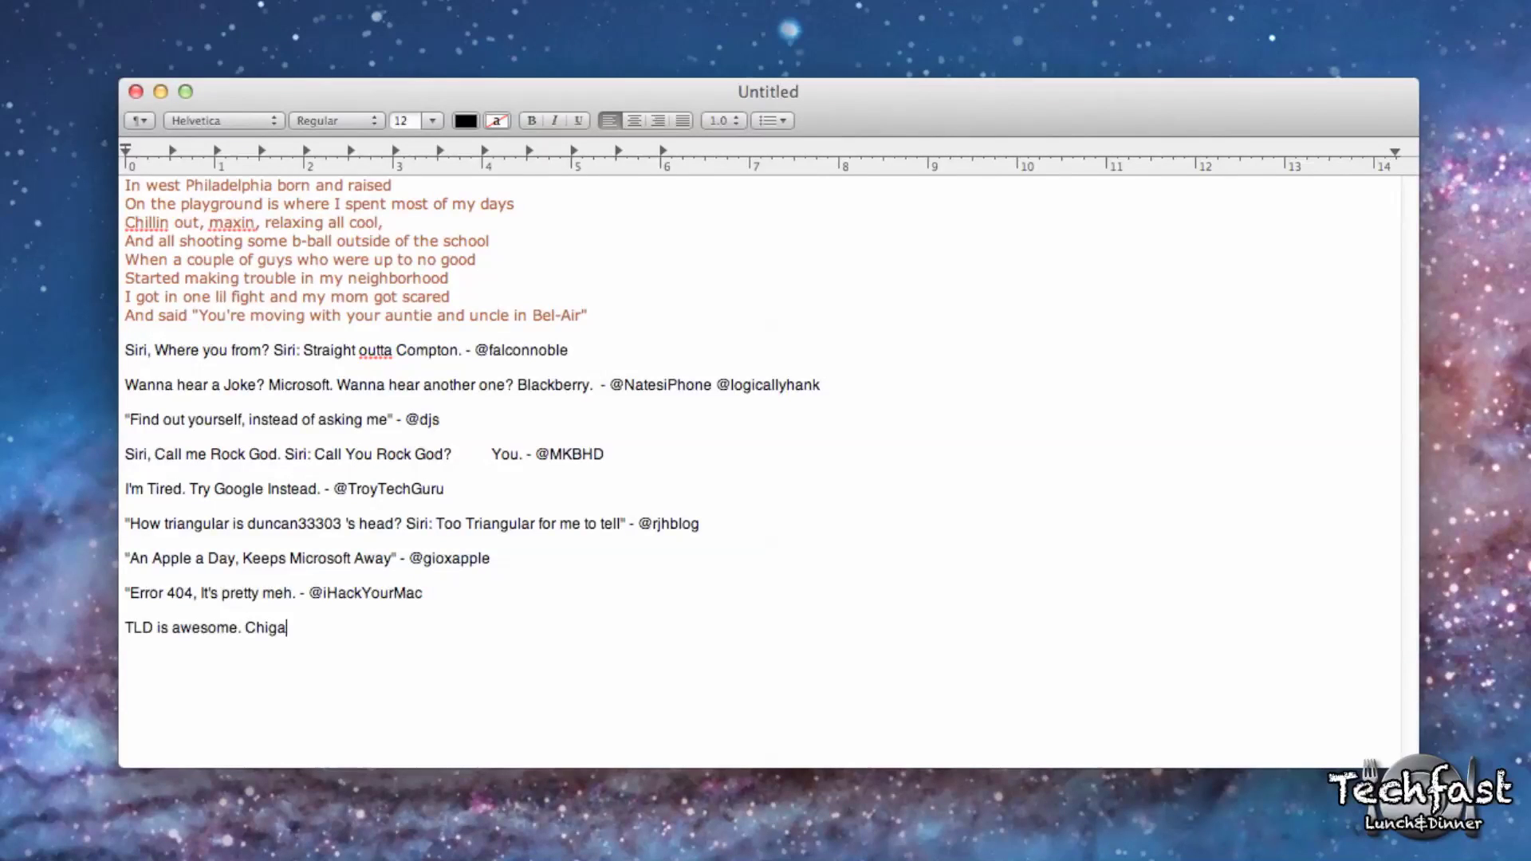
key(BackSpace)
key(BackSpace)
text(cago Bulls For)
text( Ther)
key(BackSpace)
key(BackSpace)
Finish the line with 'e Win.' and select the whole TLD line to hear it.
text(e Win.)
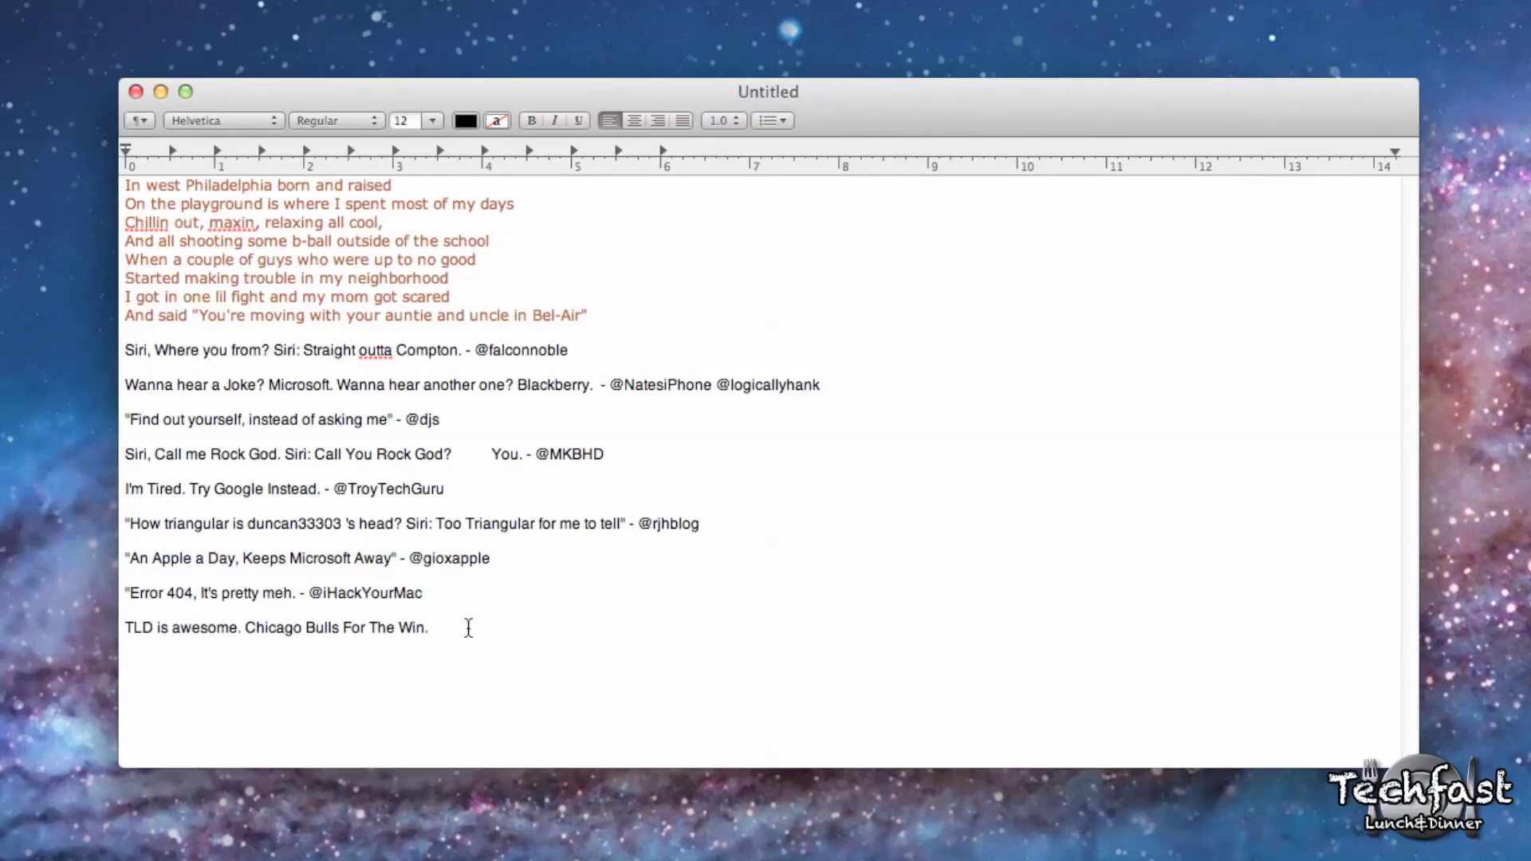
drag(469, 627, 125, 627)
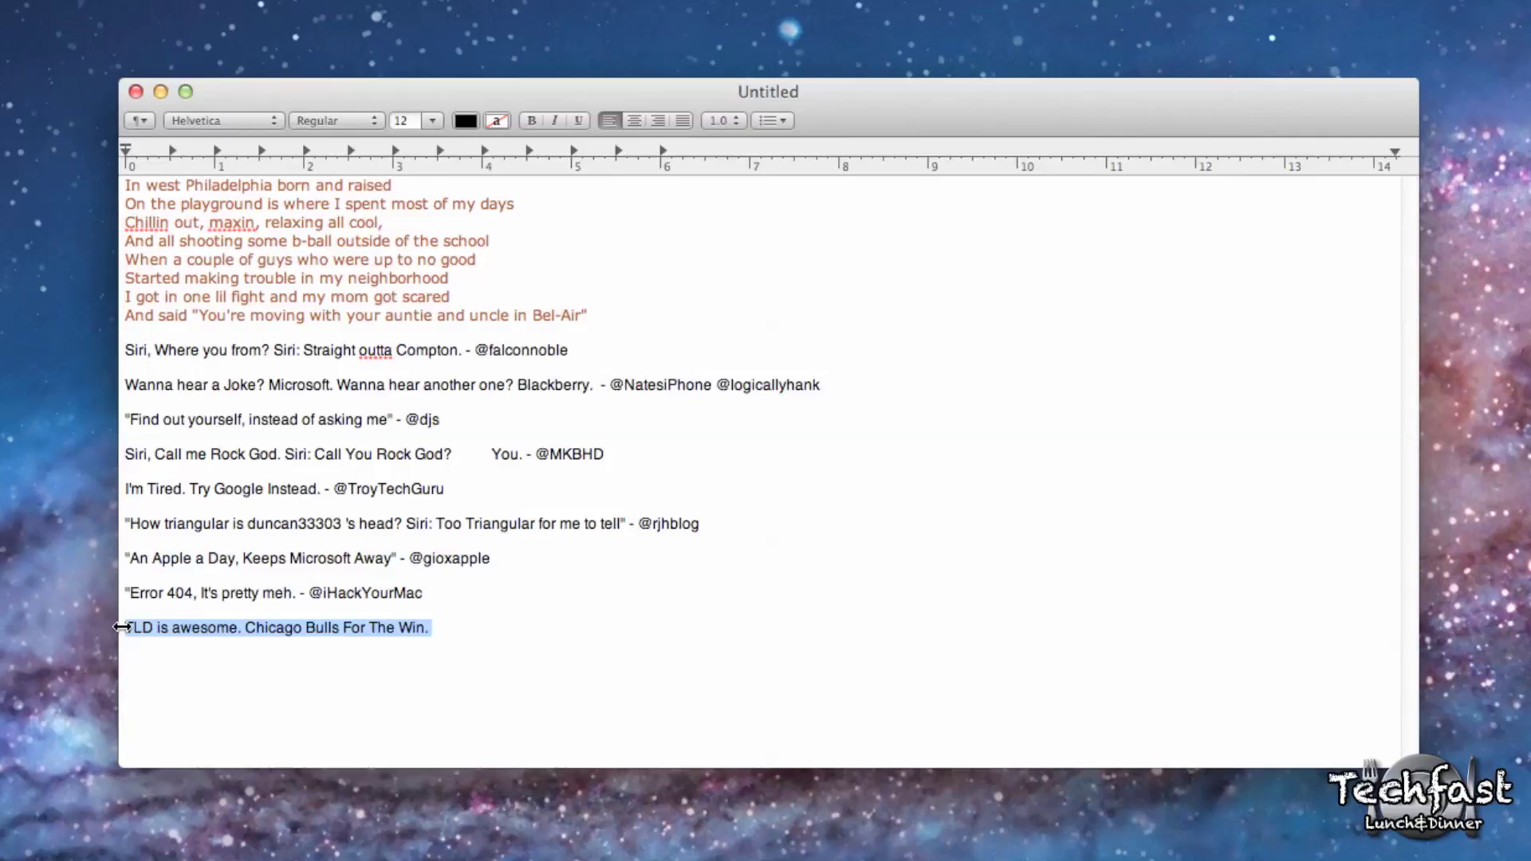